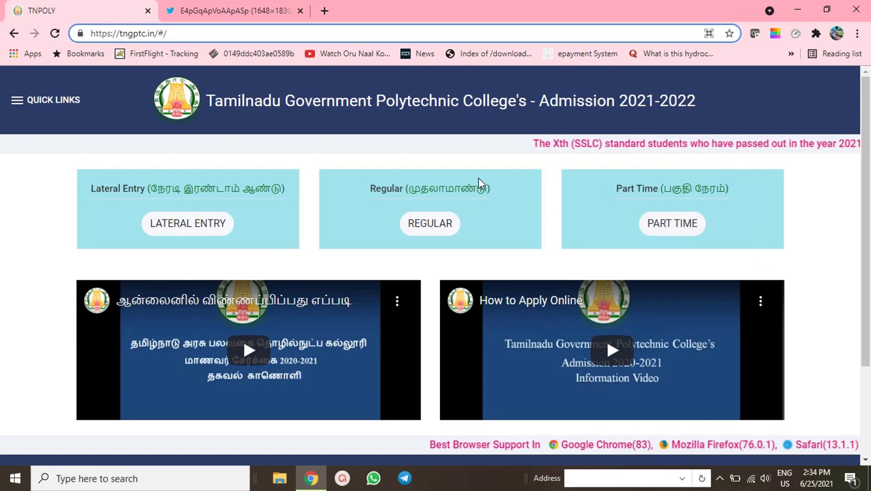
Pick Regular admission and open the New Registration form
{"action": "left_click", "coordinate": [436, 229]}
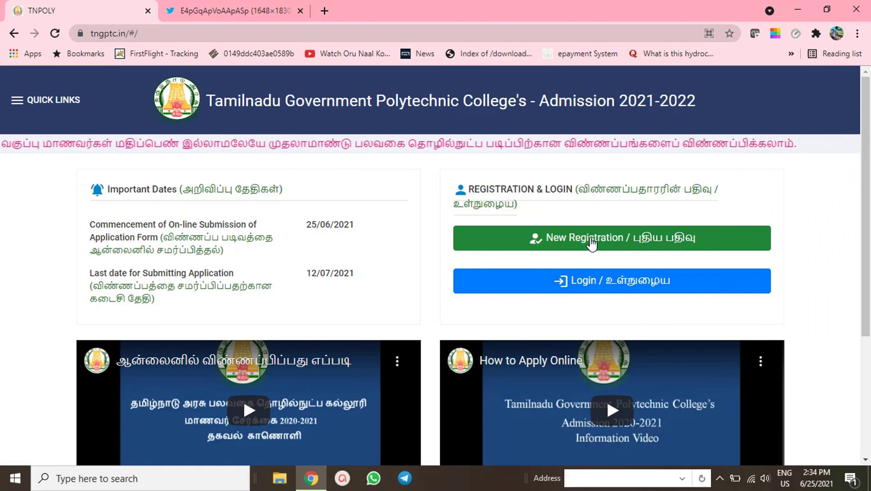
{"action": "left_click", "coordinate": [471, 240]}
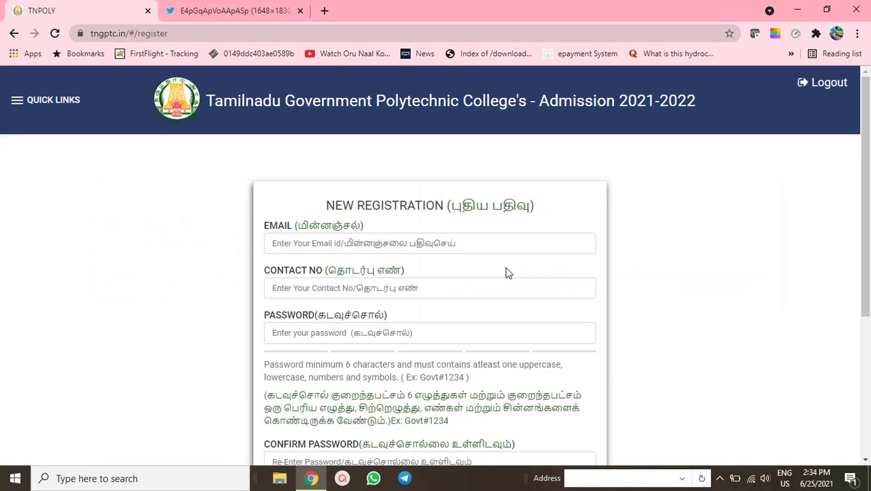
Fill in the candidate's e-mail from the autofill suggestion and their contact number
{"action": "scroll", "coordinate": [341, 197], "scroll_direction": "down", "scroll_amount": 1}
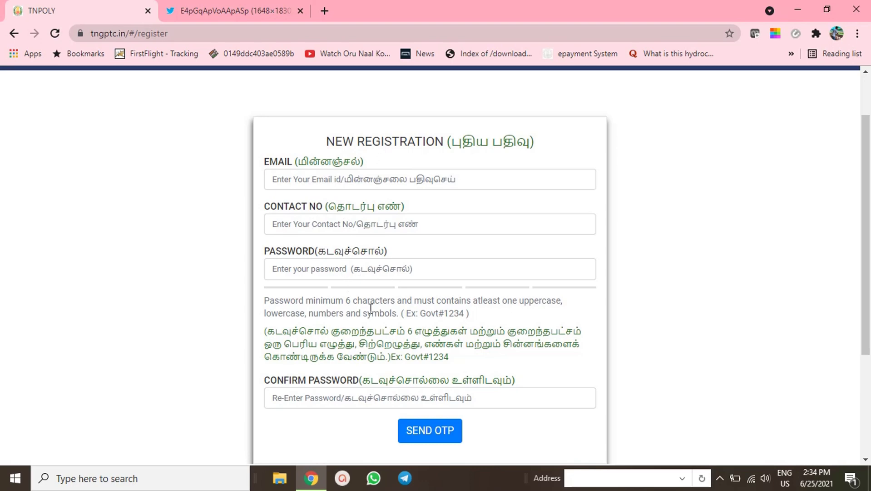
{"action": "scroll", "coordinate": [556, 295], "scroll_direction": "down", "scroll_amount": 1}
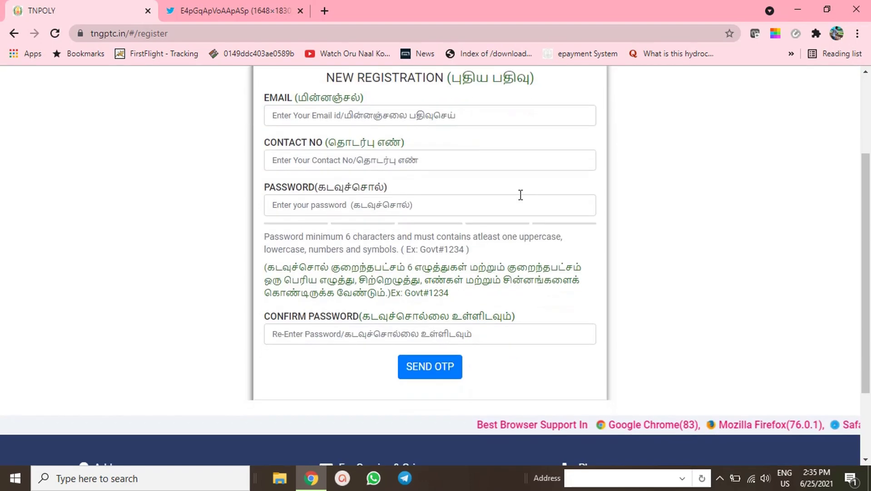
{"action": "left_click", "coordinate": [348, 118]}
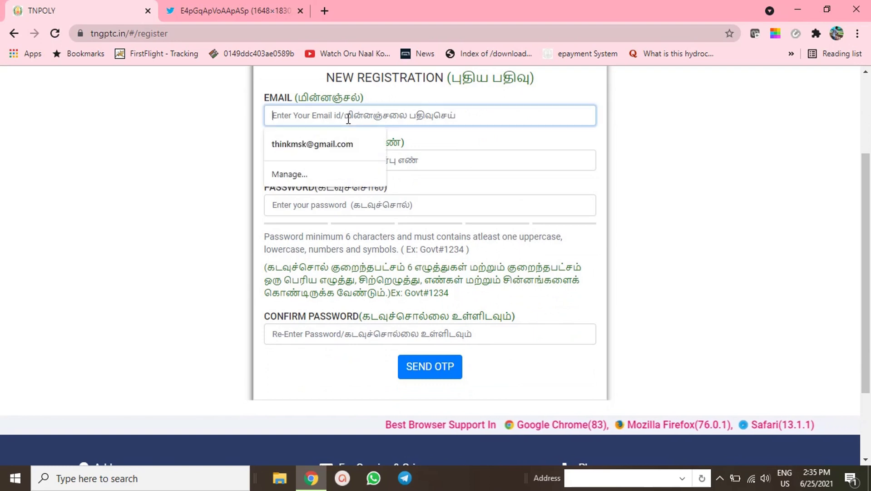
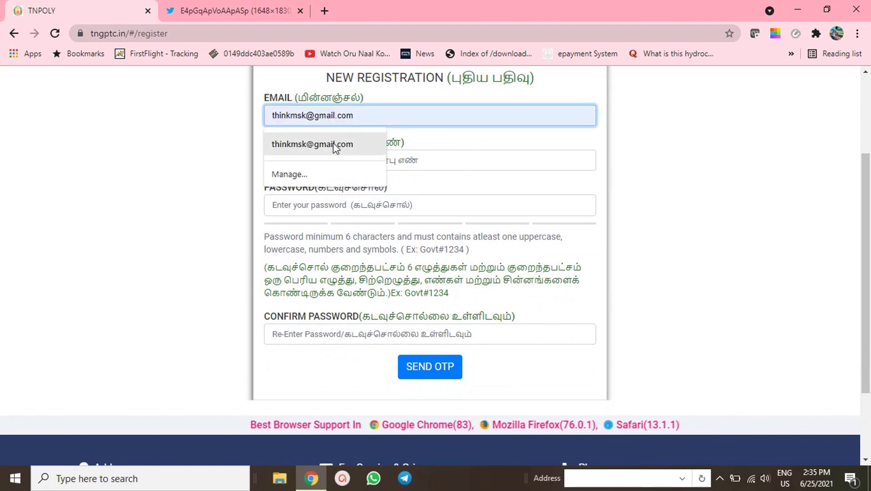
{"action": "left_click", "coordinate": [359, 145]}
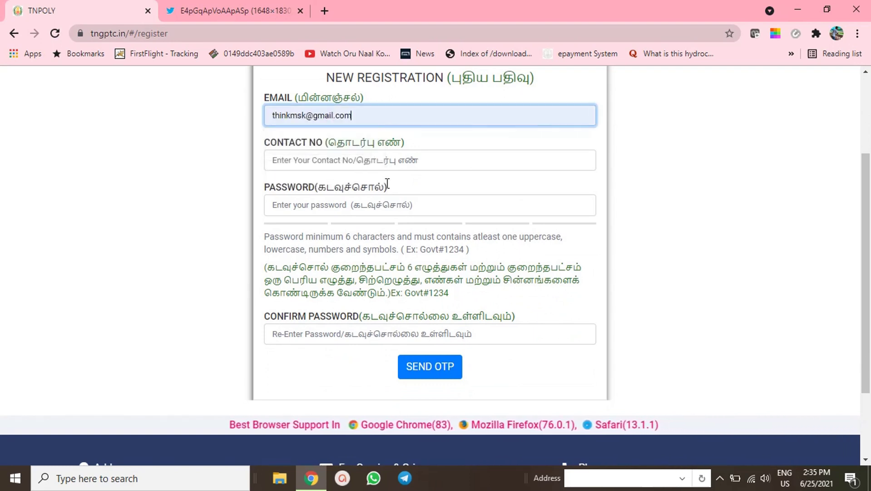
{"action": "left_click", "coordinate": [343, 165]}
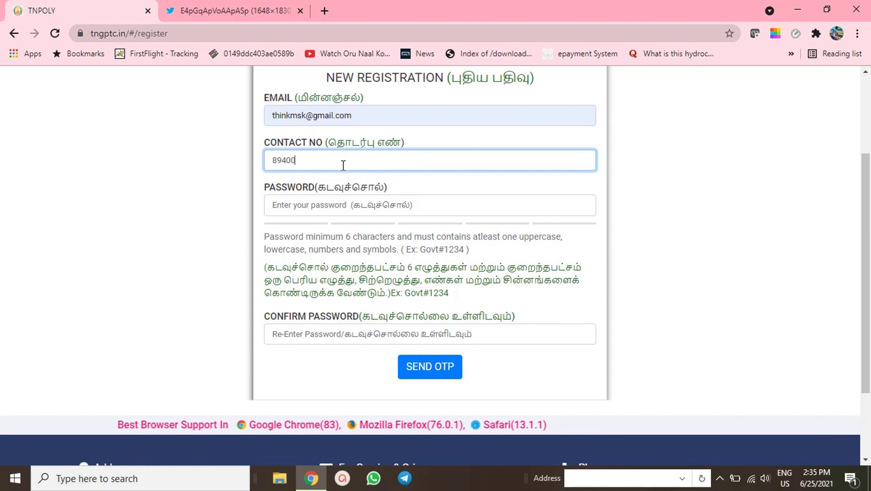
Enter the account password and begin re-entering it in Confirm Password
{"action": "left_click", "coordinate": [332, 207]}
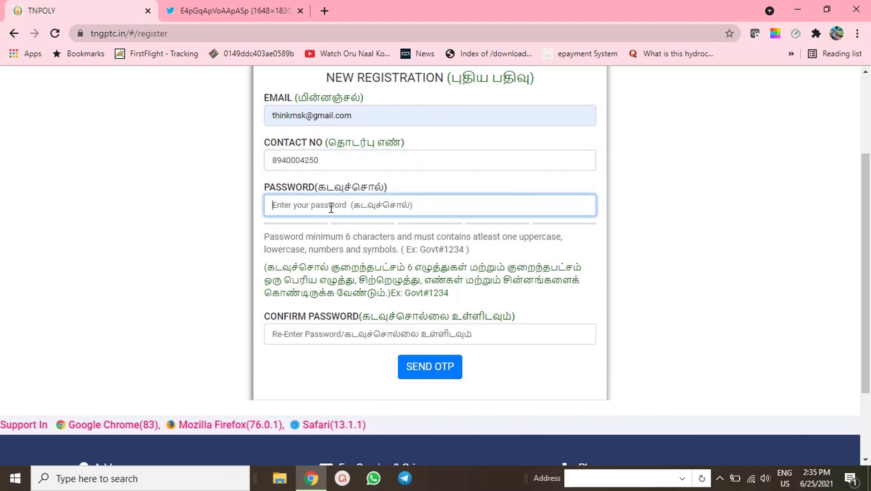
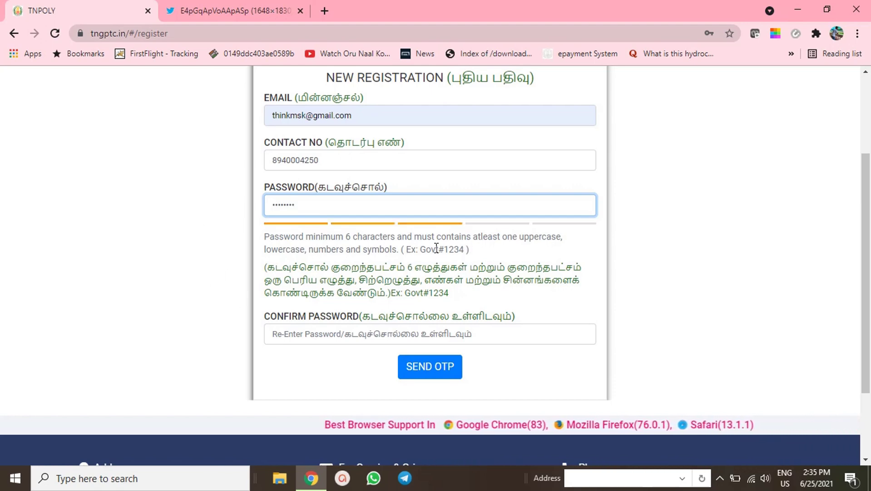
{"action": "left_click", "coordinate": [325, 334]}
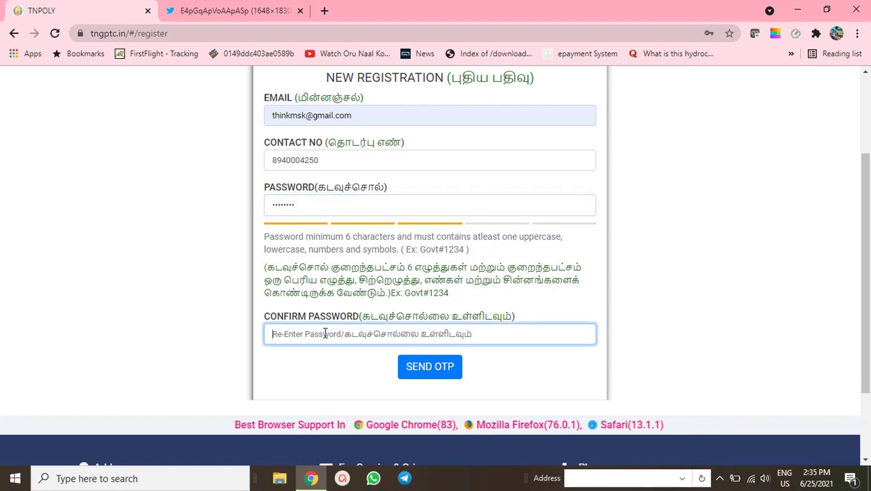
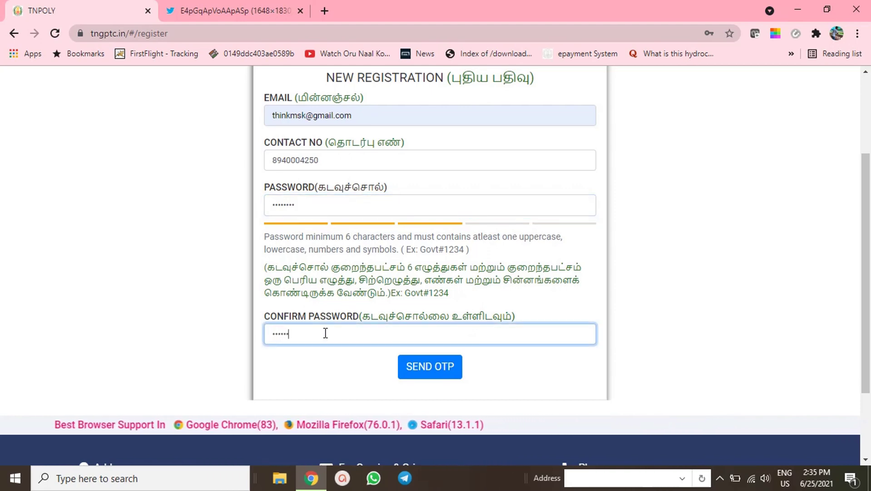
Request an OTP, enter the received verification code, and submit the registration
{"action": "left_click", "coordinate": [443, 374]}
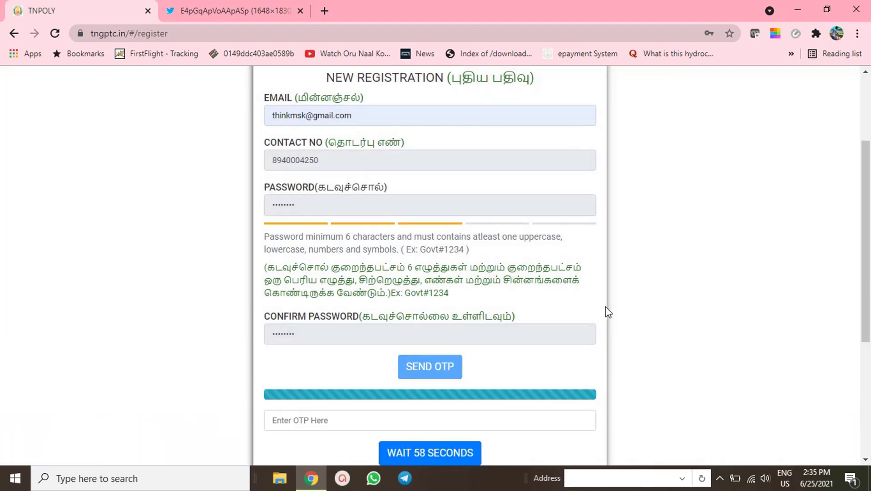
{"action": "scroll", "coordinate": [606, 306], "scroll_direction": "down", "scroll_amount": 3}
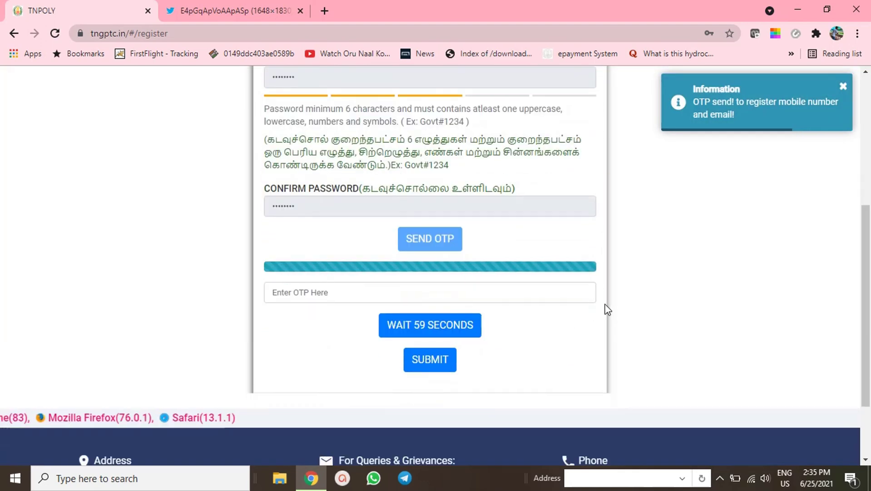
{"action": "left_click", "coordinate": [318, 291]}
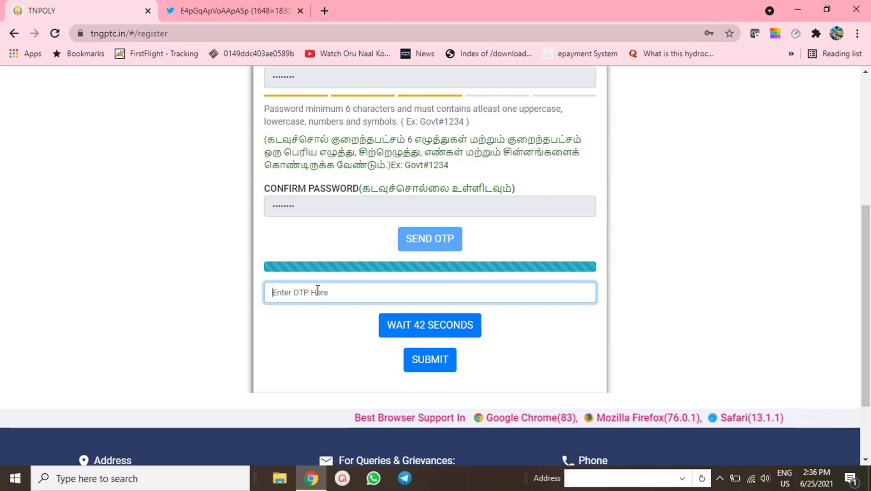
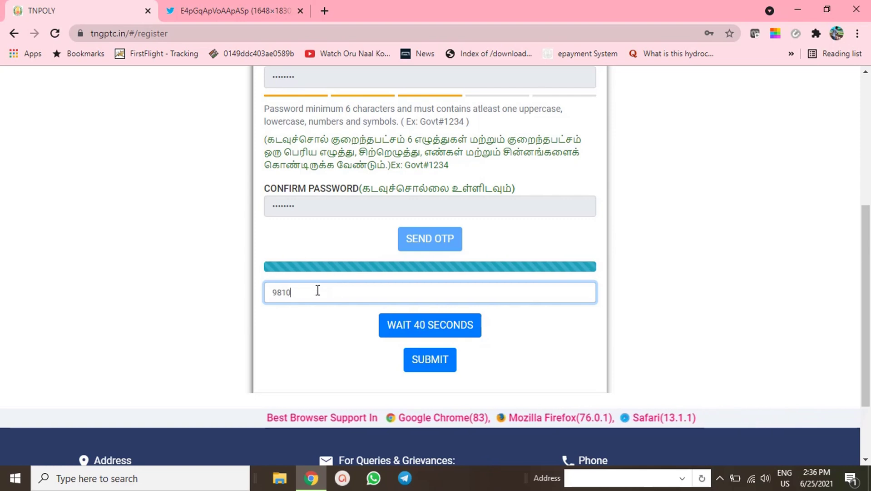
{"action": "left_click", "coordinate": [440, 370]}
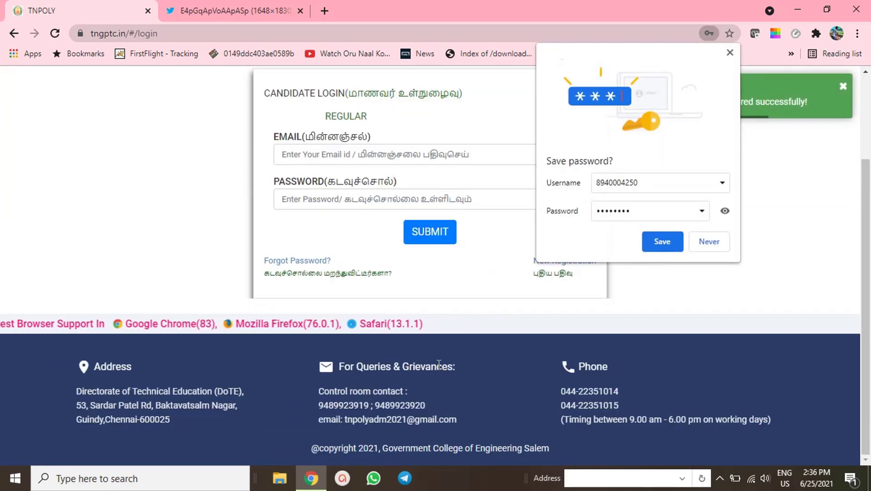
Decline saving the password, then log in with the saved e-mail and account password
{"action": "left_click", "coordinate": [712, 244]}
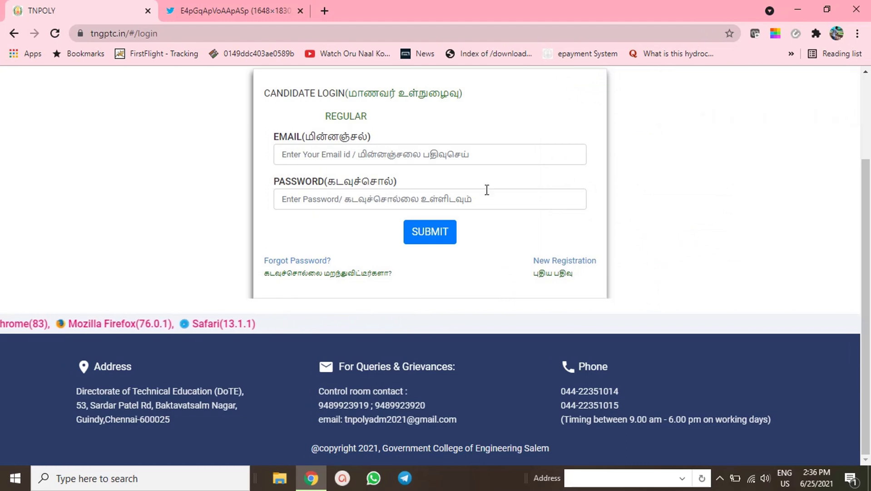
{"action": "left_click", "coordinate": [351, 156]}
{"action": "left_click", "coordinate": [340, 181]}
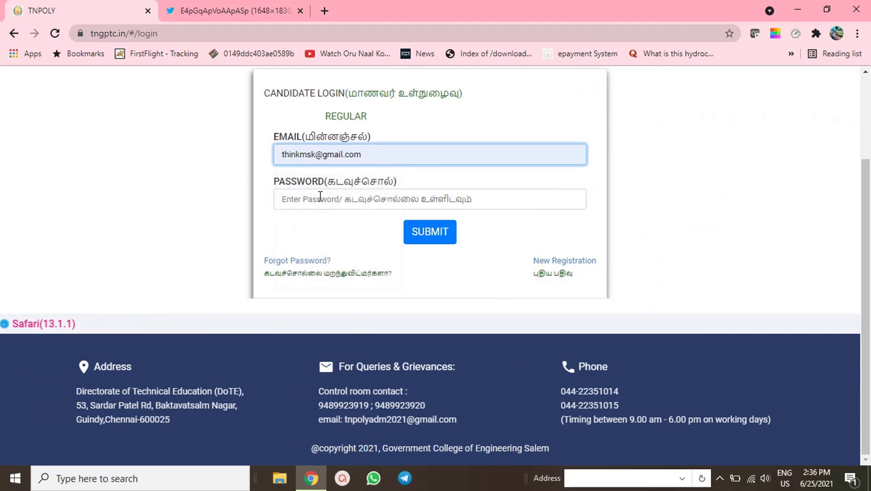
{"action": "left_click", "coordinate": [322, 200]}
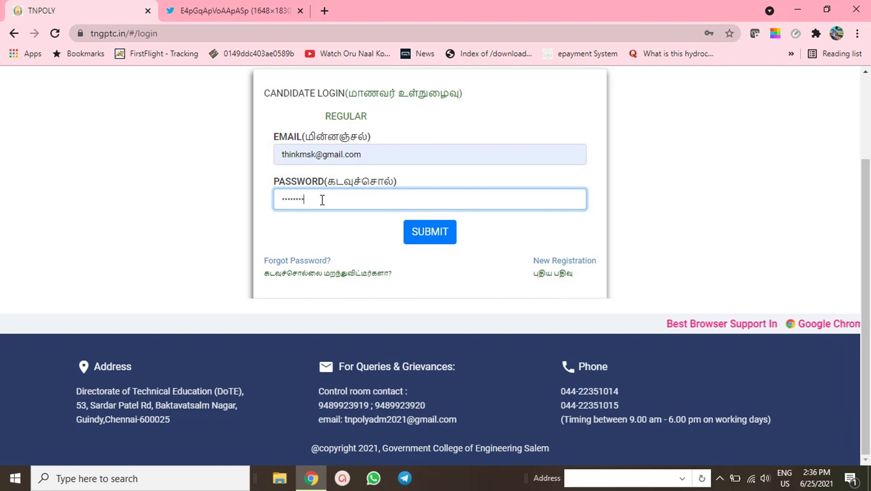
{"action": "key", "text": "Return"}
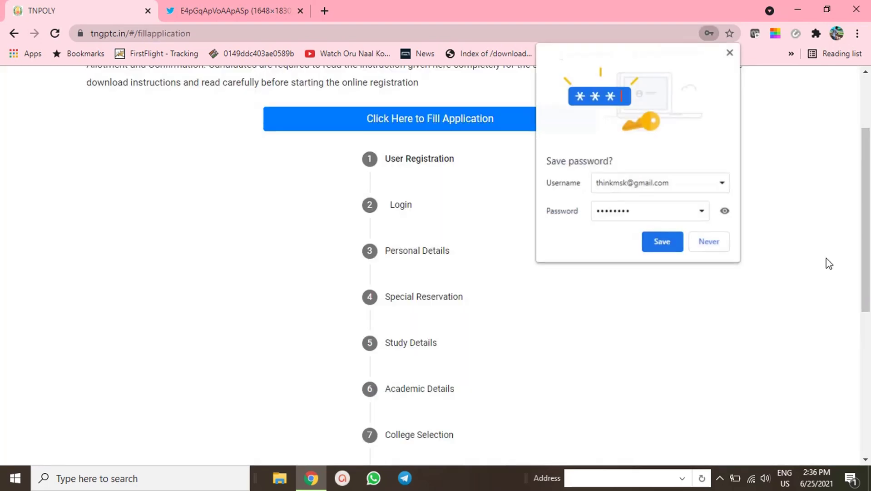
{"action": "left_click", "coordinate": [709, 242]}
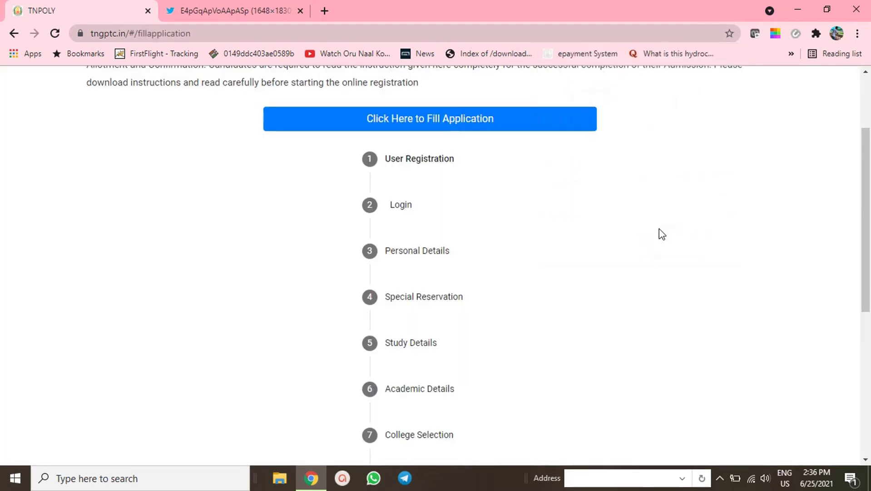
Scroll through the ten-step admission process list and back to the top
{"action": "scroll", "coordinate": [607, 345], "scroll_direction": "up", "scroll_amount": 3}
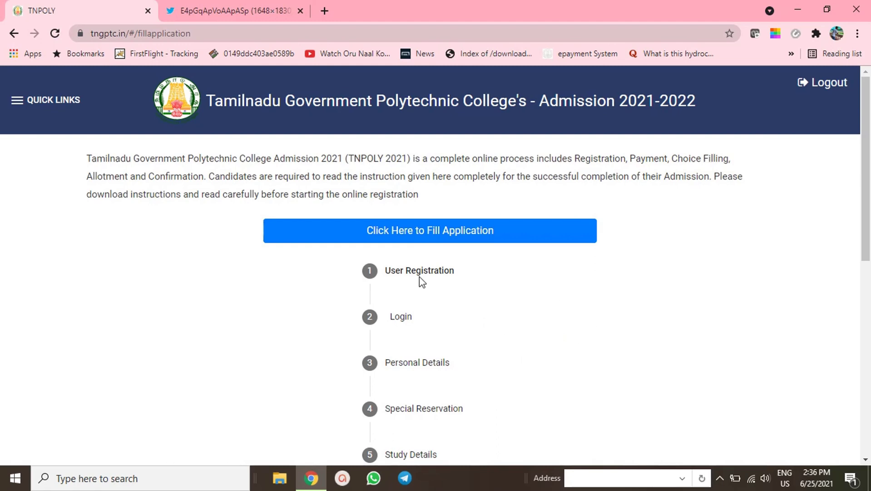
{"action": "scroll", "coordinate": [418, 291], "scroll_direction": "down", "scroll_amount": 1}
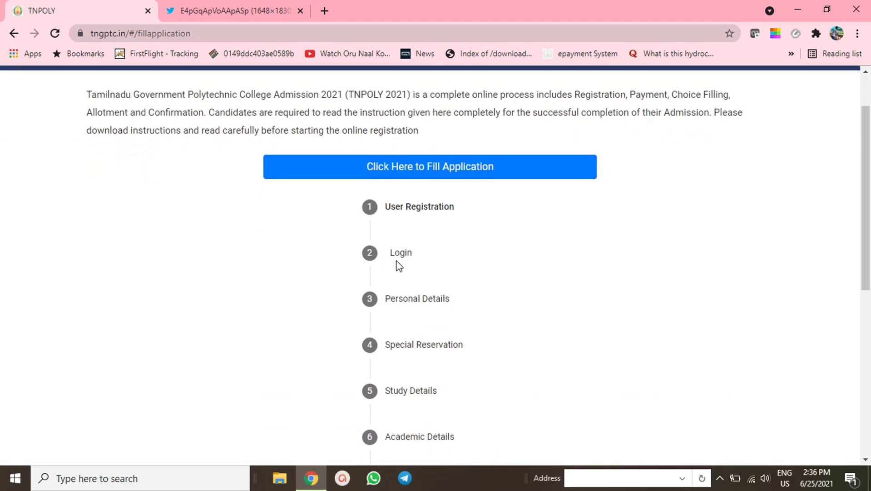
{"action": "scroll", "coordinate": [336, 222], "scroll_direction": "down", "scroll_amount": 2}
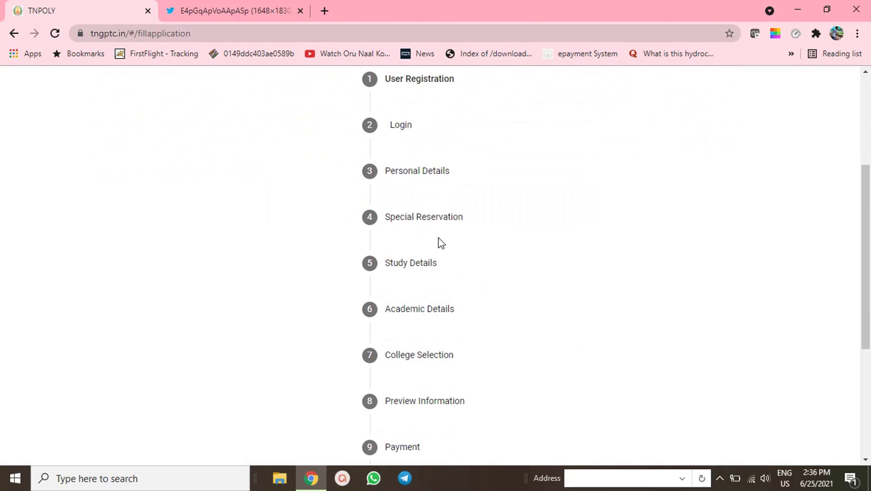
{"action": "scroll", "coordinate": [454, 268], "scroll_direction": "down", "scroll_amount": 2}
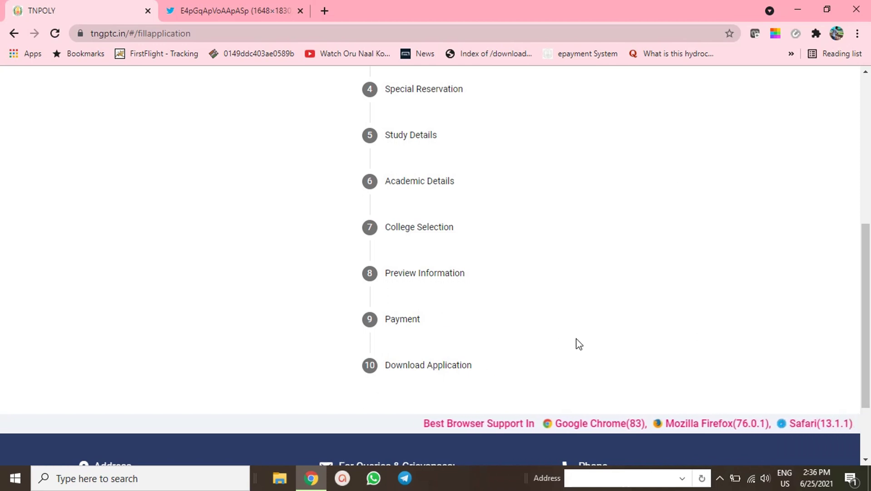
{"action": "scroll", "coordinate": [575, 344], "scroll_direction": "up", "scroll_amount": 5}
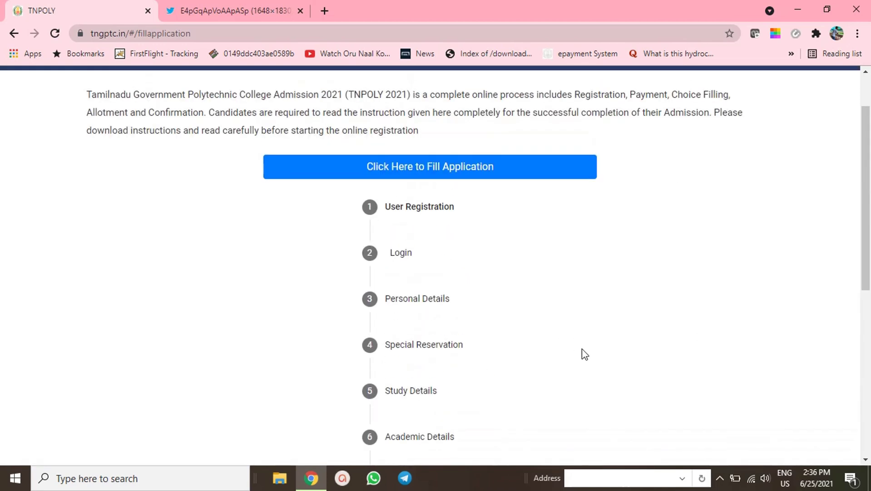
{"action": "scroll", "coordinate": [583, 356], "scroll_direction": "up", "scroll_amount": 2}
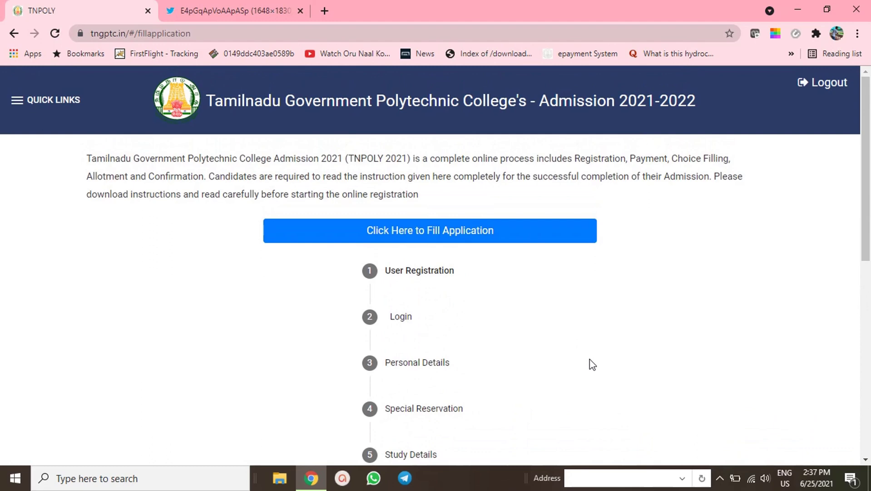
Open the Personal Details application and scroll through caste and address fields to Save & Next
{"action": "left_click", "coordinate": [431, 240]}
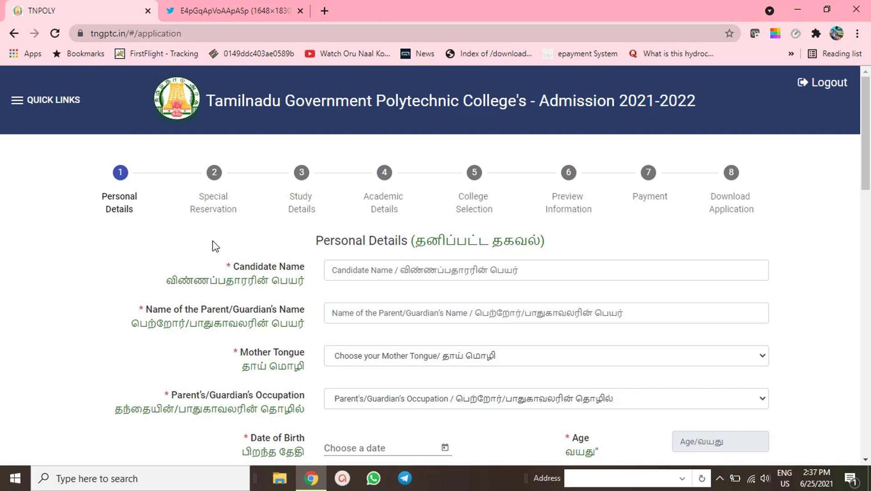
{"action": "scroll", "coordinate": [829, 285], "scroll_direction": "down", "scroll_amount": 15}
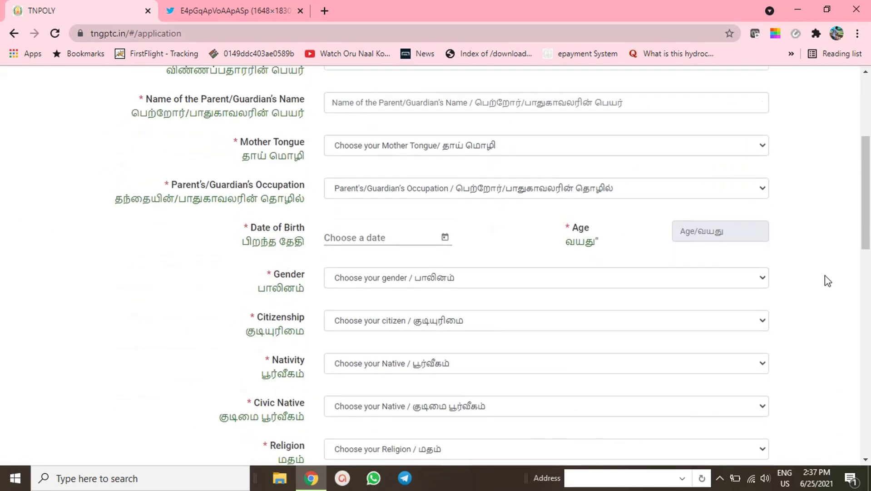
{"action": "scroll", "coordinate": [827, 282], "scroll_direction": "down", "scroll_amount": 5}
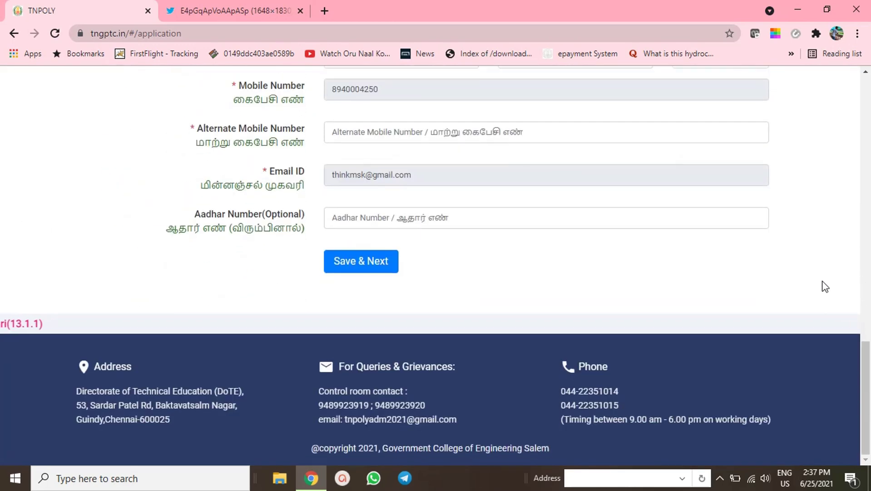
{"action": "scroll", "coordinate": [826, 295], "scroll_direction": "up", "scroll_amount": 15}
{"action": "scroll", "coordinate": [826, 303], "scroll_direction": "up", "scroll_amount": 5}
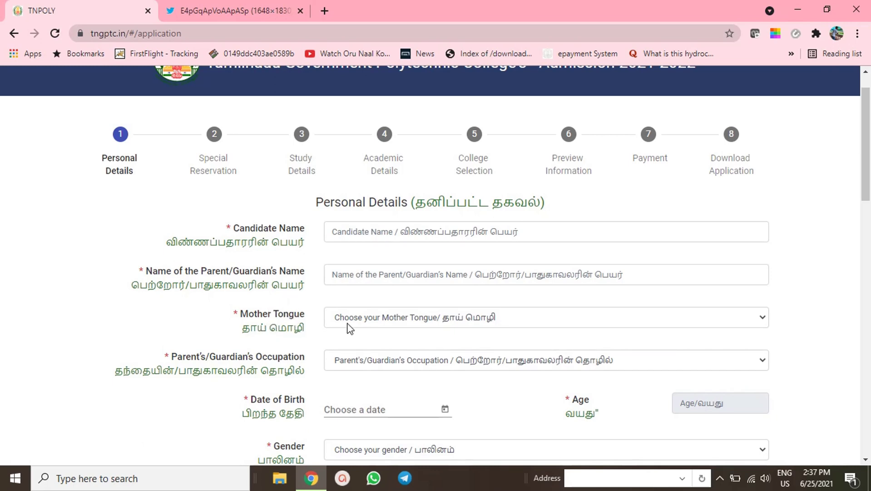
{"action": "scroll", "coordinate": [840, 315], "scroll_direction": "down", "scroll_amount": 4}
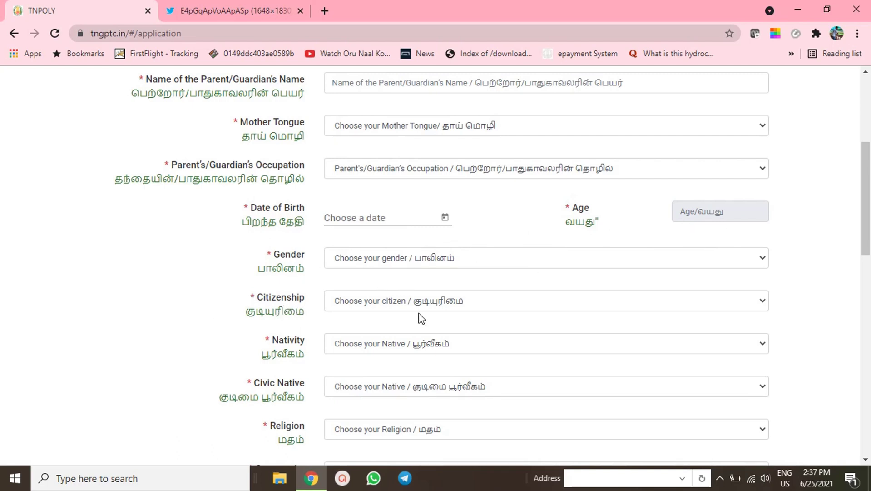
{"action": "scroll", "coordinate": [813, 293], "scroll_direction": "down", "scroll_amount": 3}
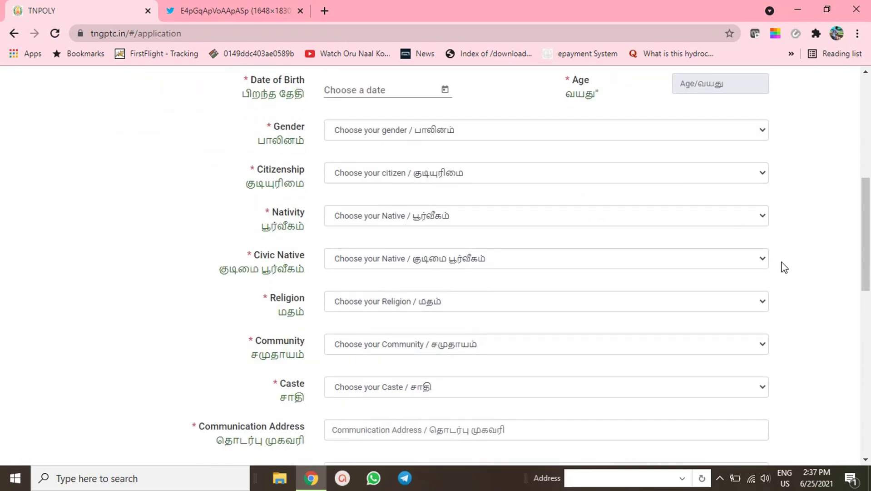
{"action": "scroll", "coordinate": [755, 305], "scroll_direction": "down", "scroll_amount": 1}
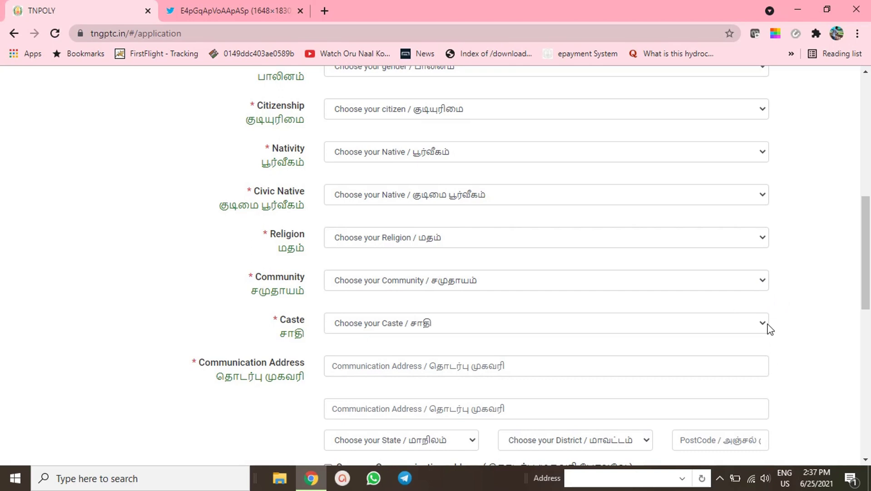
{"action": "scroll", "coordinate": [802, 333], "scroll_direction": "down", "scroll_amount": 2}
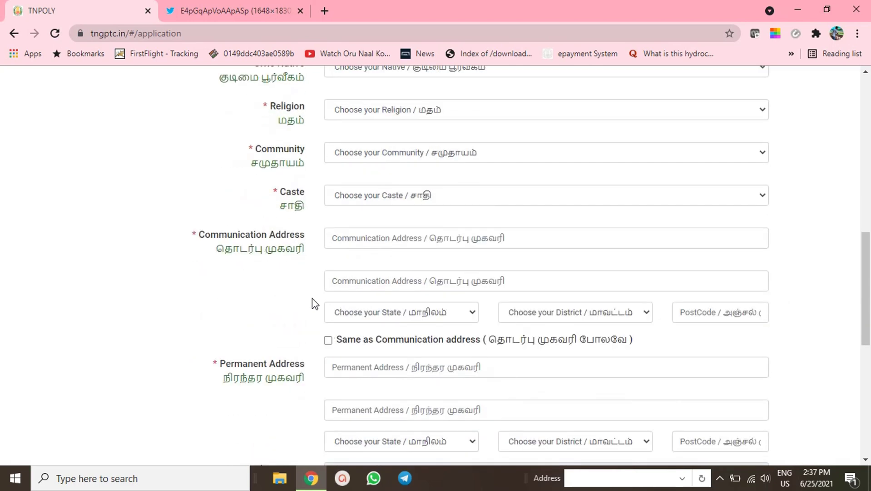
{"action": "scroll", "coordinate": [269, 194], "scroll_direction": "down", "scroll_amount": 2}
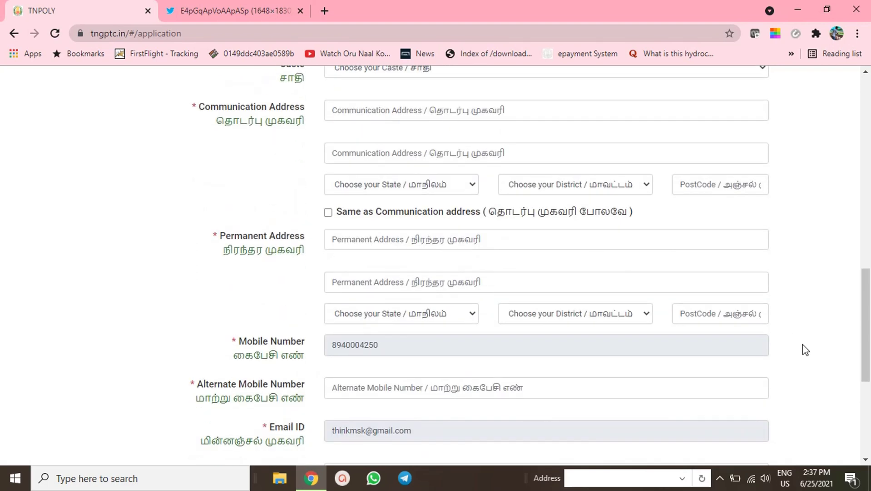
{"action": "scroll", "coordinate": [822, 350], "scroll_direction": "down", "scroll_amount": 2}
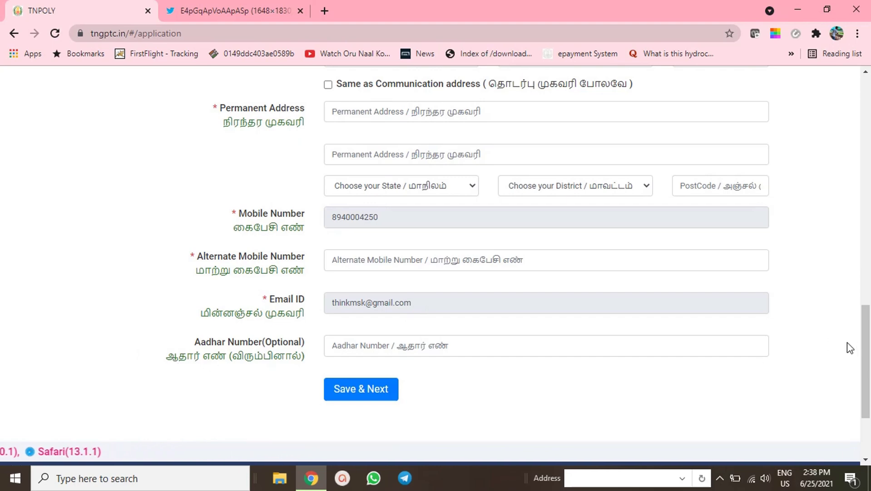
{"action": "scroll", "coordinate": [848, 342], "scroll_direction": "up", "scroll_amount": 15}
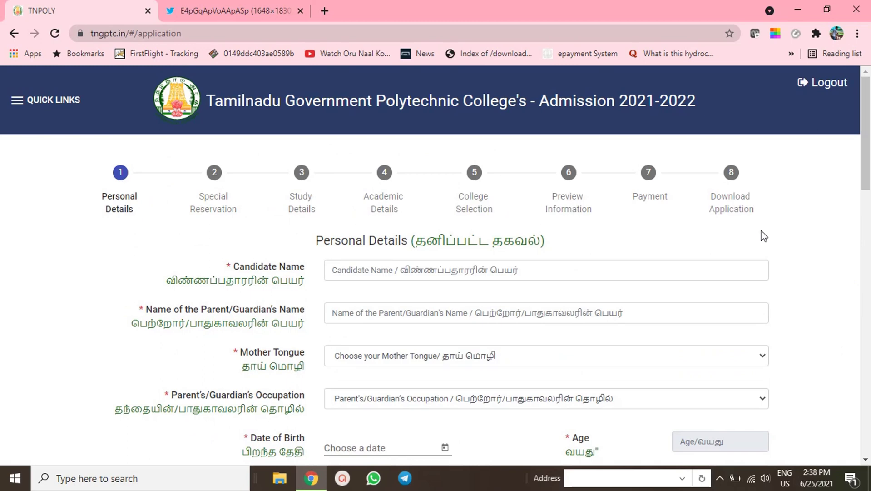
{"action": "scroll", "coordinate": [795, 259], "scroll_direction": "down", "scroll_amount": 15}
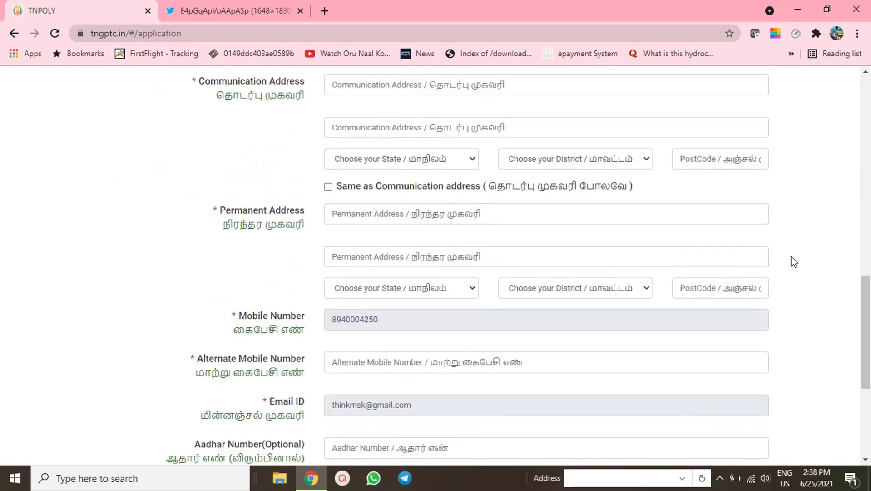
{"action": "scroll", "coordinate": [795, 263], "scroll_direction": "down", "scroll_amount": 5}
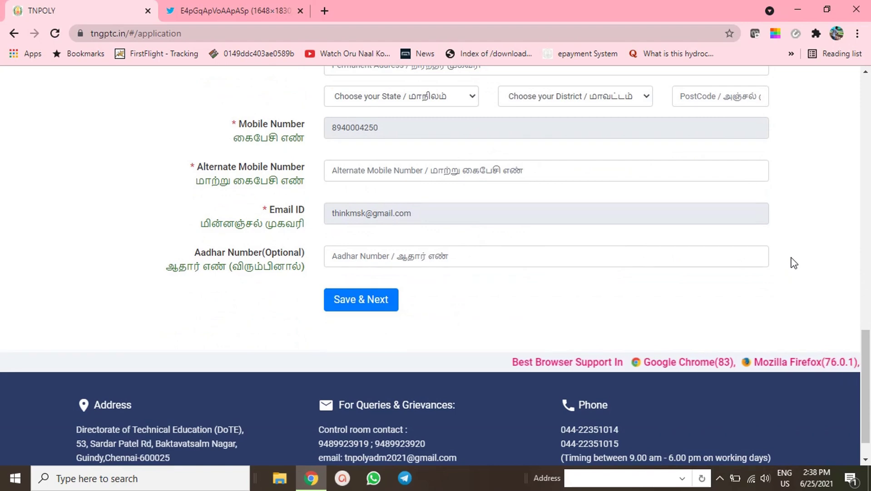
{"action": "scroll", "coordinate": [796, 273], "scroll_direction": "up", "scroll_amount": 6}
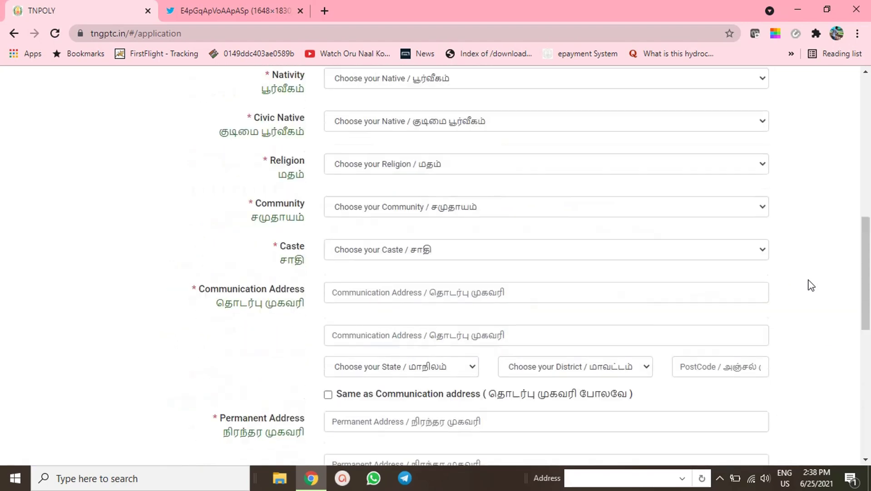
{"action": "scroll", "coordinate": [811, 285], "scroll_direction": "up", "scroll_amount": 10}
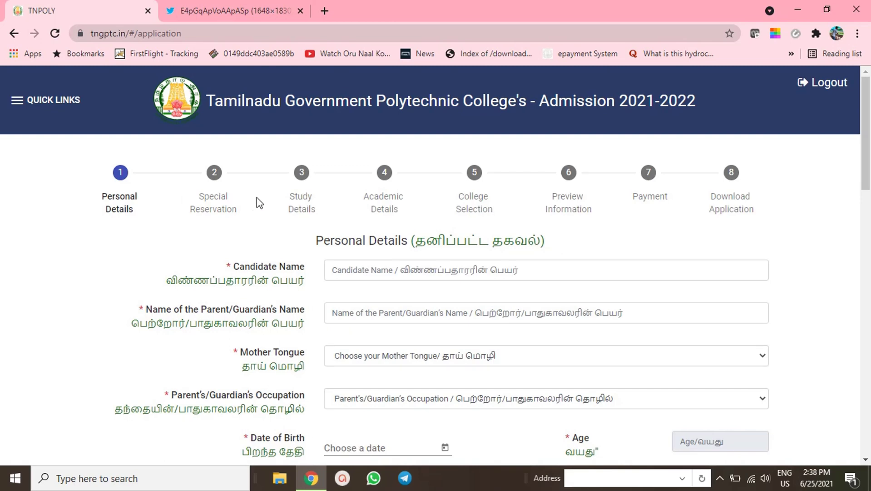
Log out of the candidate account to the 2021-2022 admission home page
{"action": "left_click", "coordinate": [826, 87]}
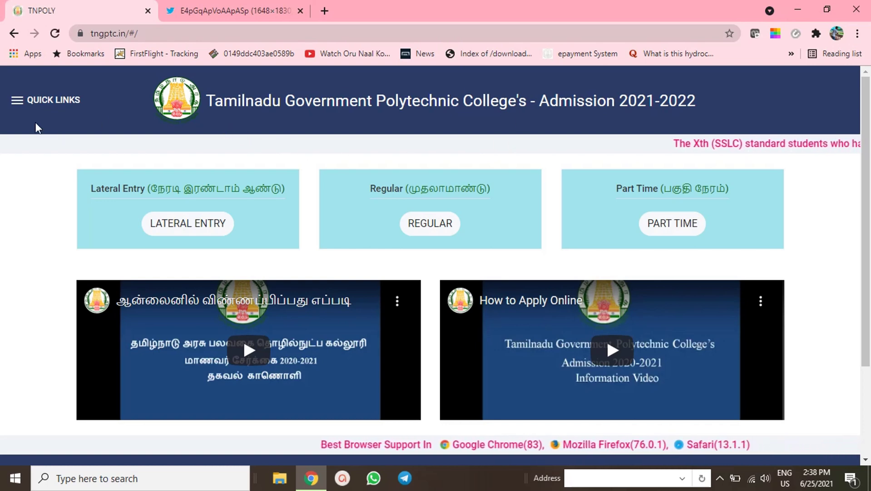
Open TPAFC.pdf from the Quick Links menu's TPAFC List in a new tab
{"action": "left_click", "coordinate": [17, 101]}
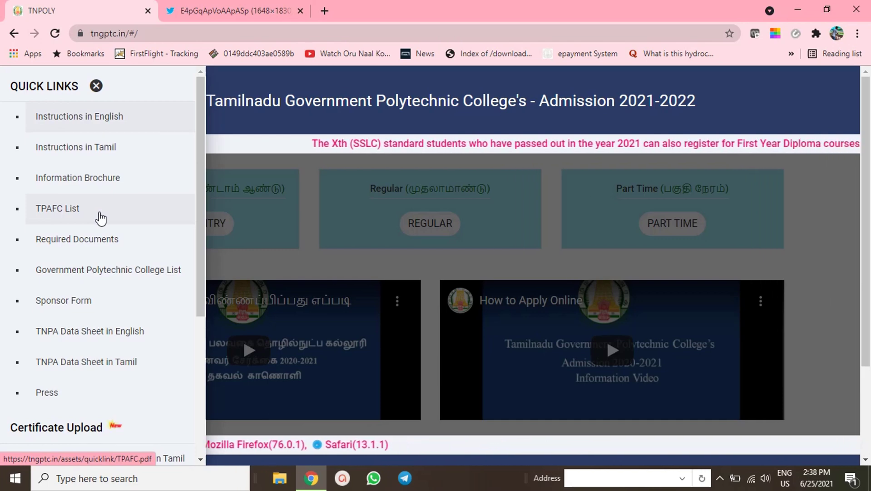
{"action": "left_click", "coordinate": [62, 216]}
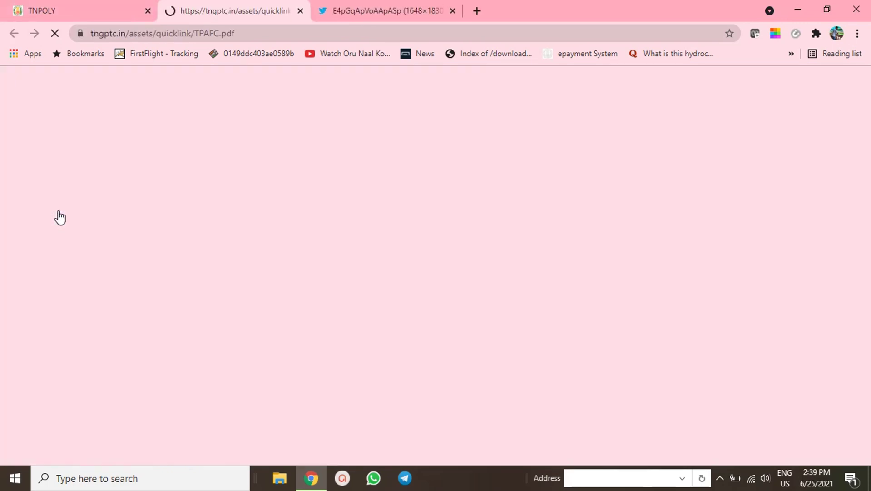